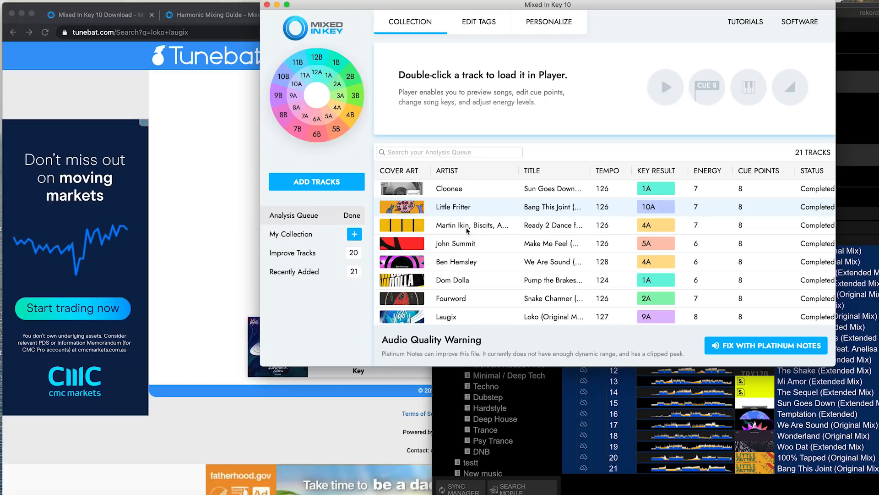
pyautogui.scroll(-10, 640, 240)
pyautogui.scroll(10, 640, 240)
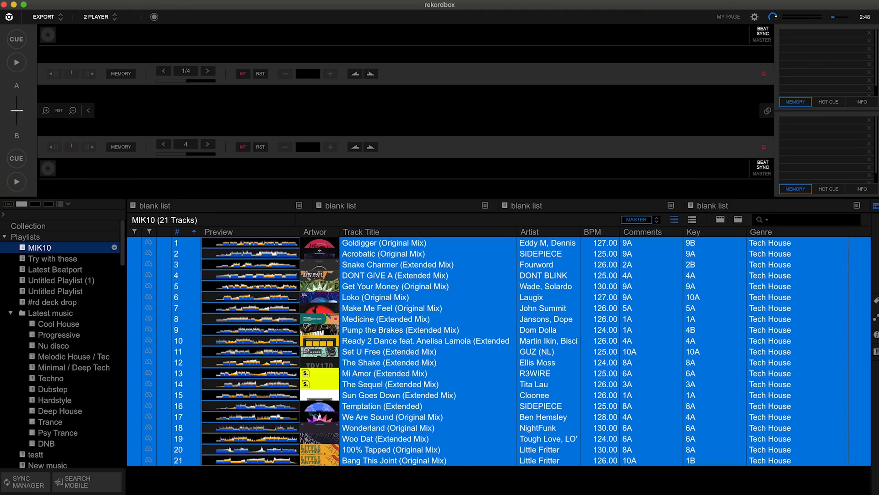
pyautogui.click(73, 1)
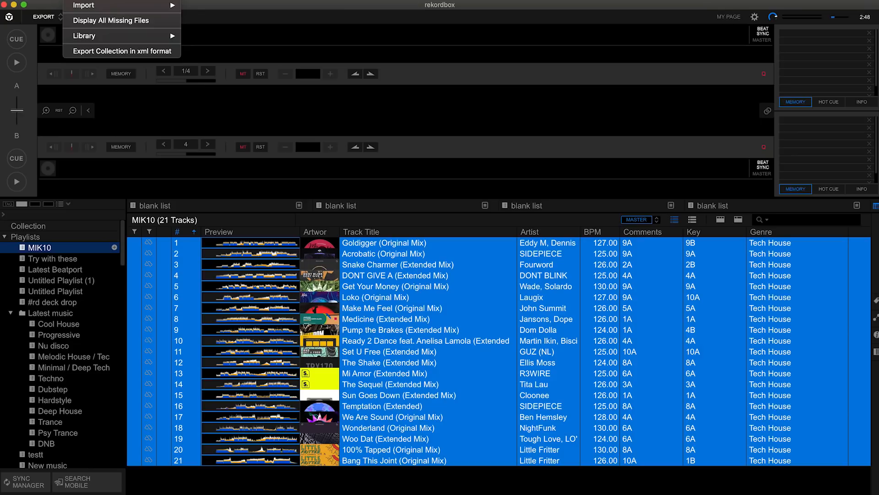
pyautogui.click(105, 52)
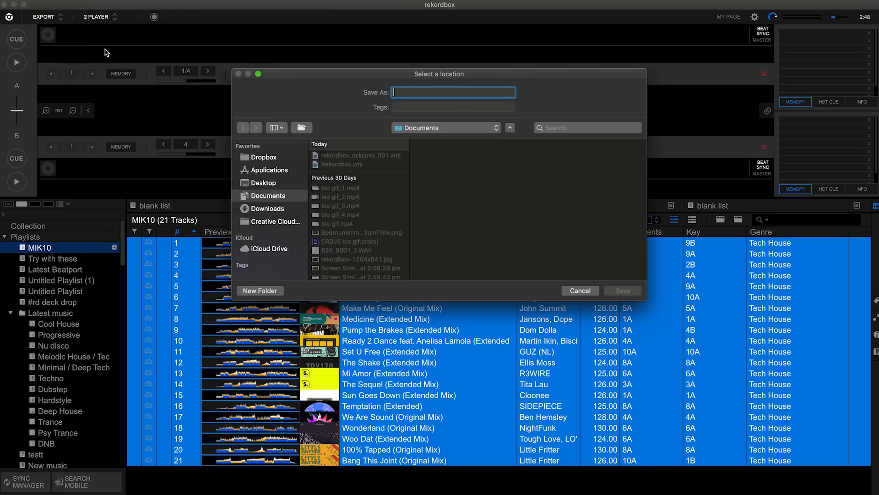
pyautogui.write('Rekordbox.xml')
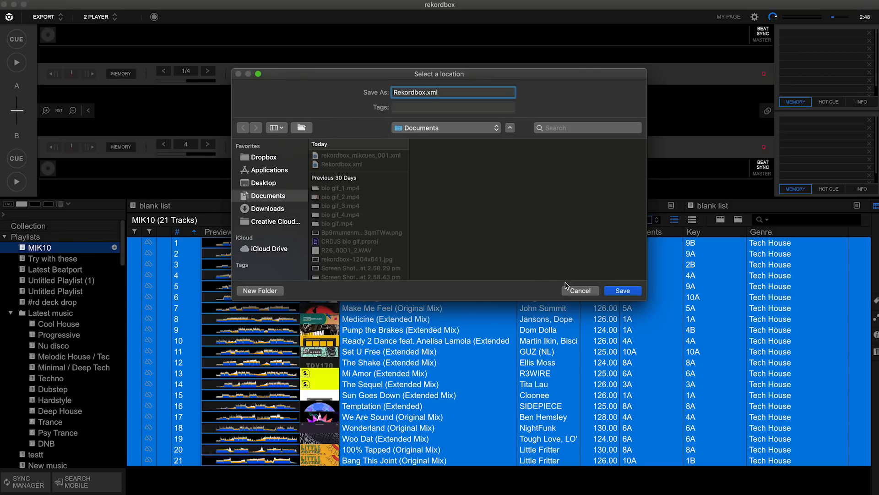
pyautogui.click(580, 290)
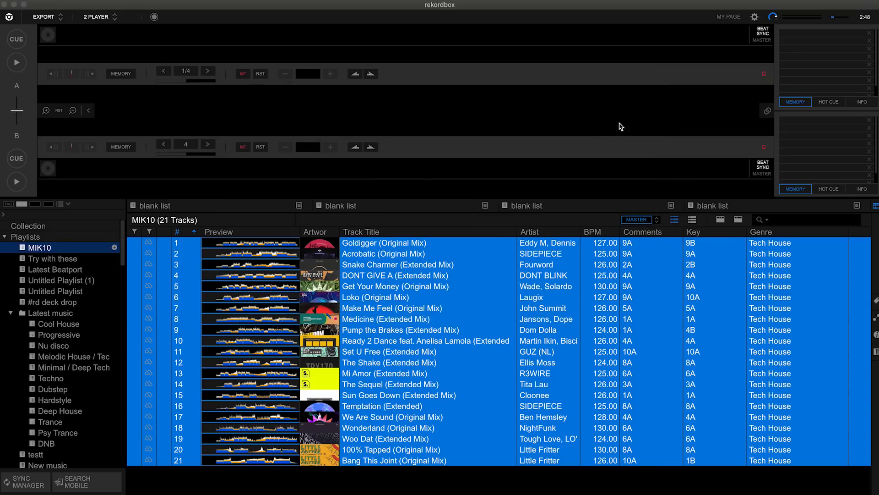
# Check which rekordbox xml file is set as the Imported Library in the advanced database preferences
pyautogui.click(754, 17)
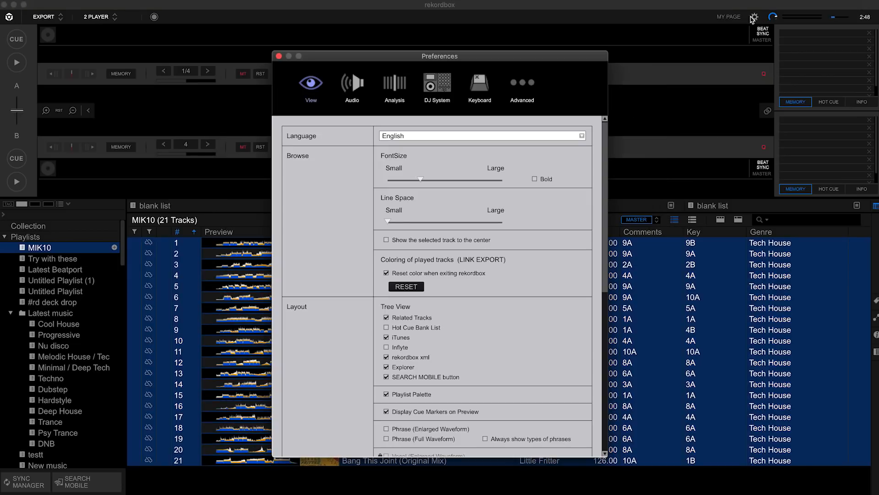
pyautogui.click(538, 89)
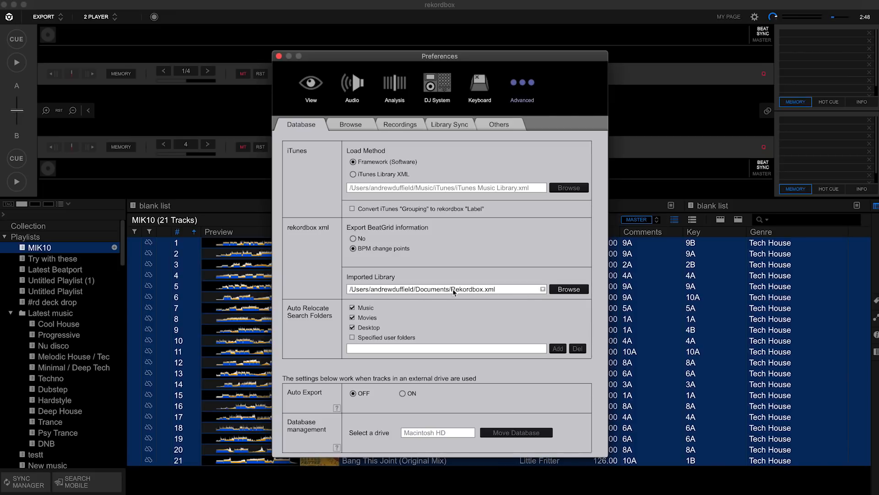
pyautogui.click(567, 289)
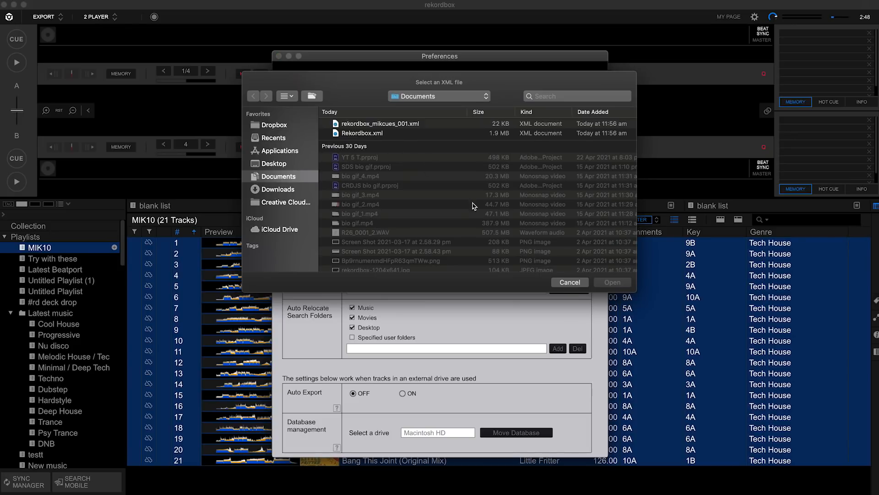
pyautogui.click(565, 281)
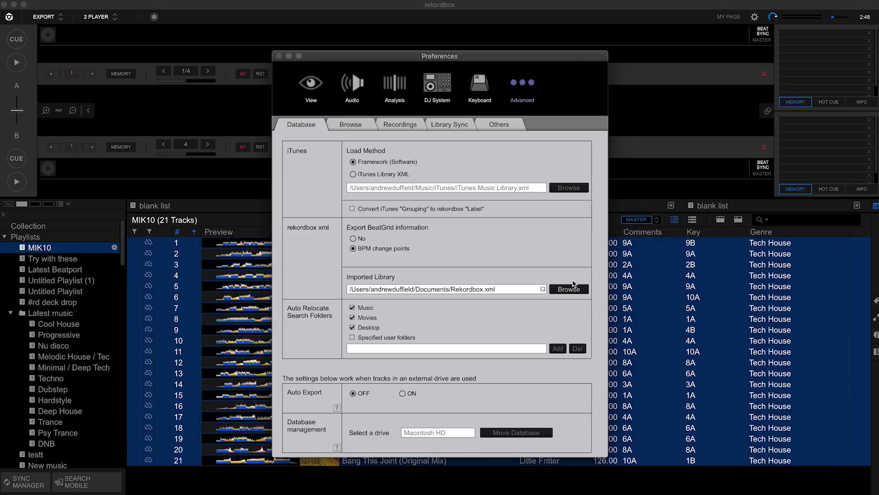
# Check that rekordbox xml is enabled for the Tree View in the View preferences, and close the preferences
pyautogui.click(310, 85)
pyautogui.scroll(-2, 412, 326)
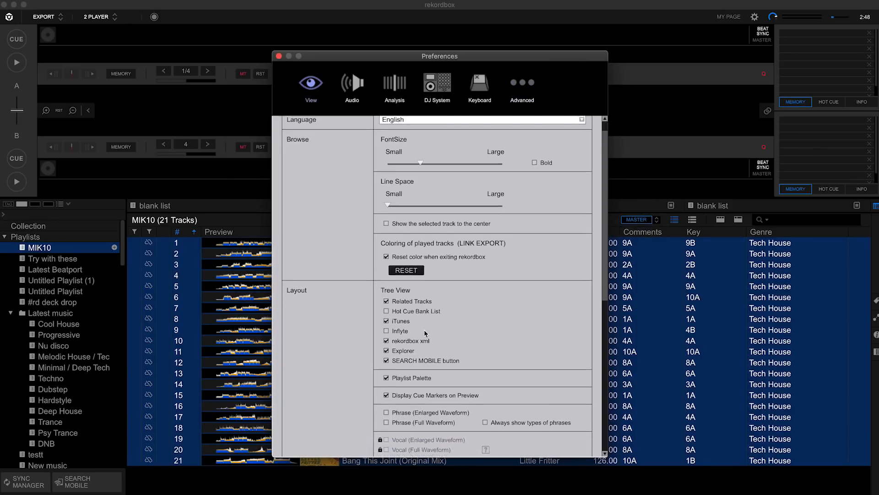
pyautogui.scroll(-1, 320, 288)
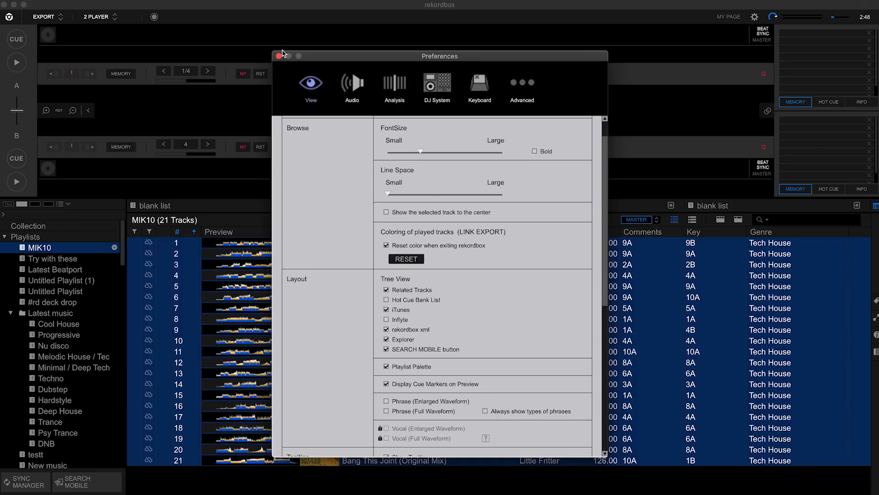
pyautogui.click(279, 56)
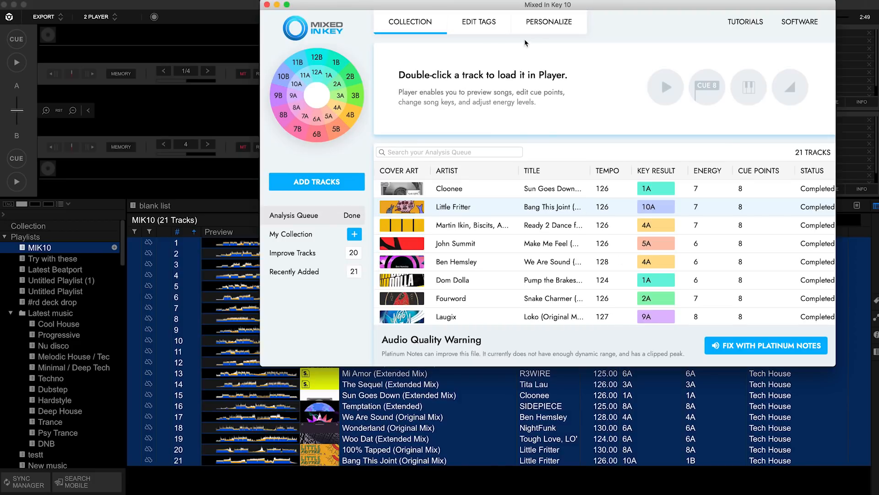
# Switch to Mixed In Key and export cue points for existing files, with Rekordbox.xml in Documents as the rekordbox export file
pyautogui.click(556, 26)
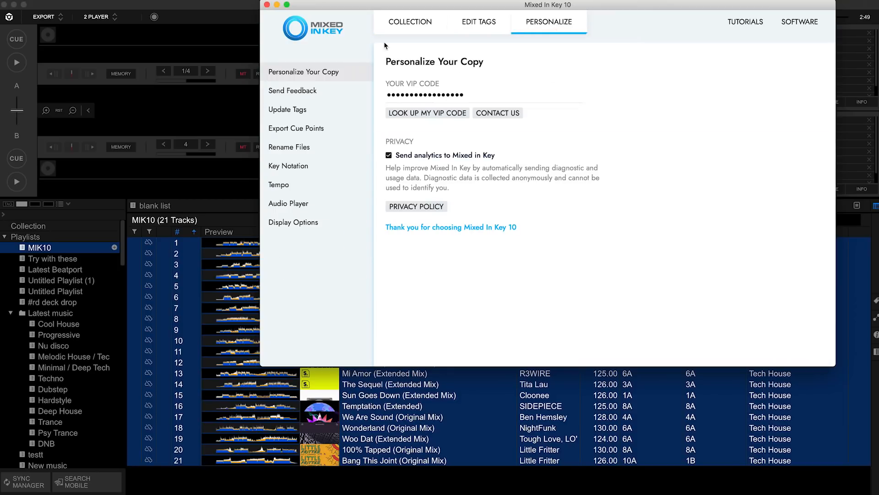
pyautogui.click(296, 130)
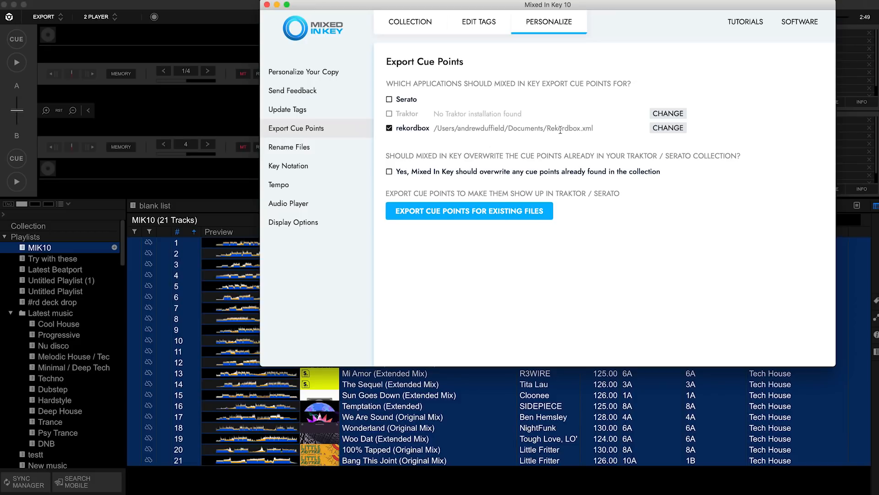
pyautogui.click(668, 131)
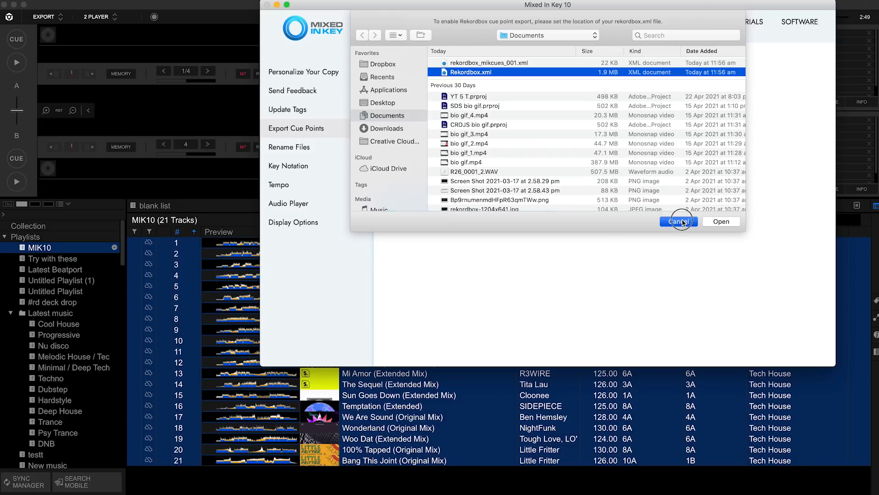
pyautogui.click(708, 222)
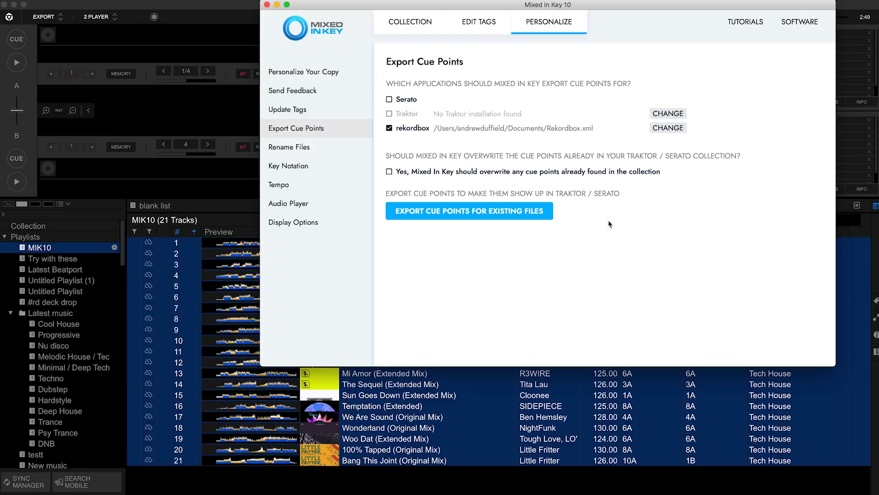
pyautogui.click(457, 216)
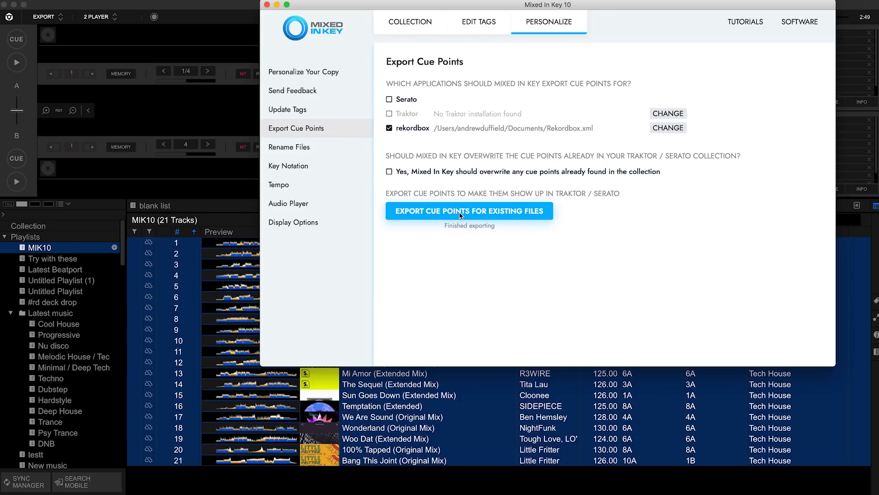
pyautogui.click(267, 5)
# Switch to rekordbox and reload the rekordbox xml library
pyautogui.click(100, 302)
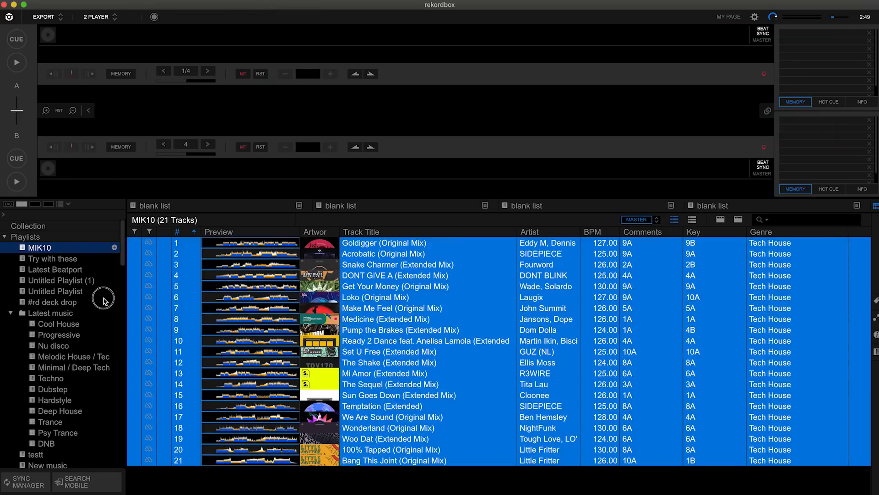
pyautogui.scroll(-15, 98, 316)
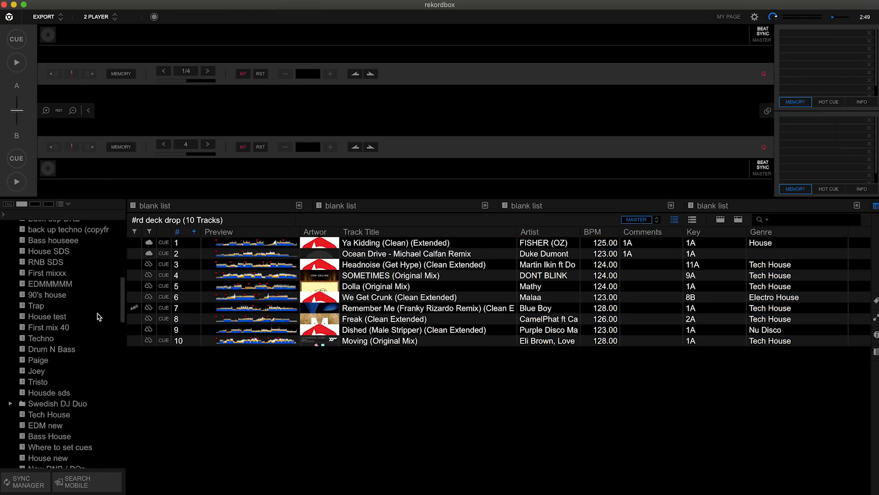
pyautogui.scroll(-20, 97, 316)
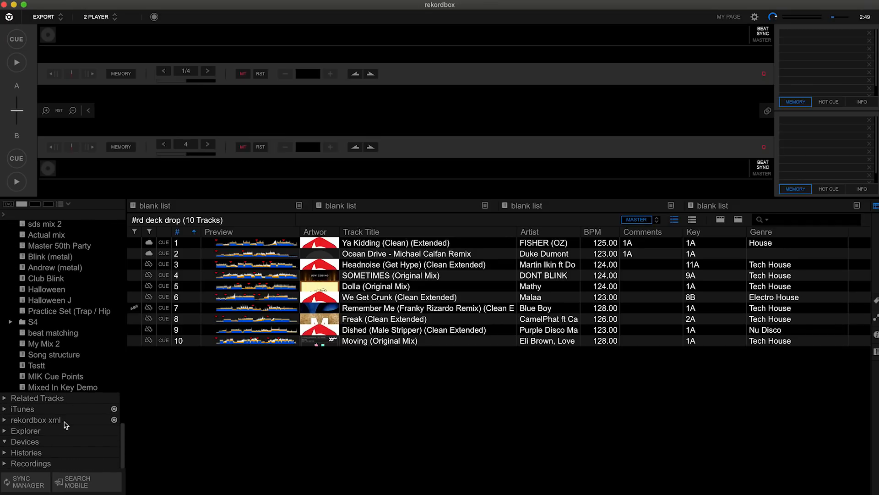
pyautogui.click(114, 420)
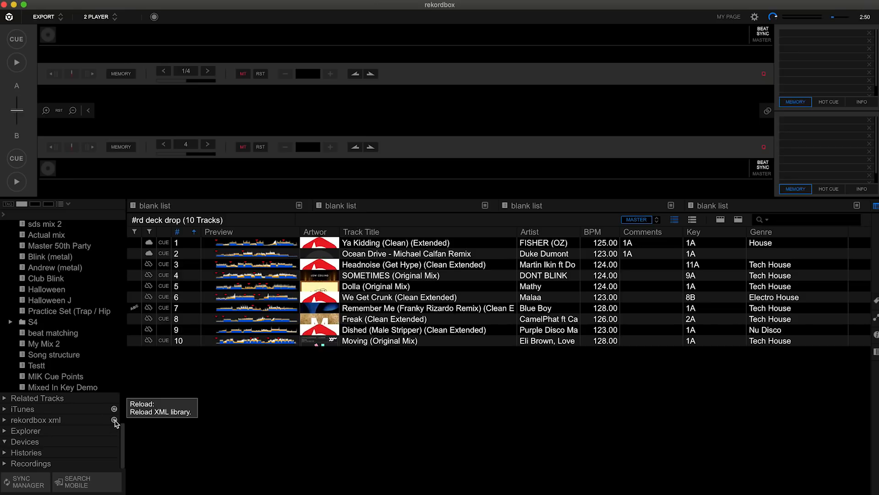
pyautogui.click(115, 420)
# Expand the rekordbox xml library and its Playlists folder to find the MIK Cue Points playlist
pyautogui.click(4, 420)
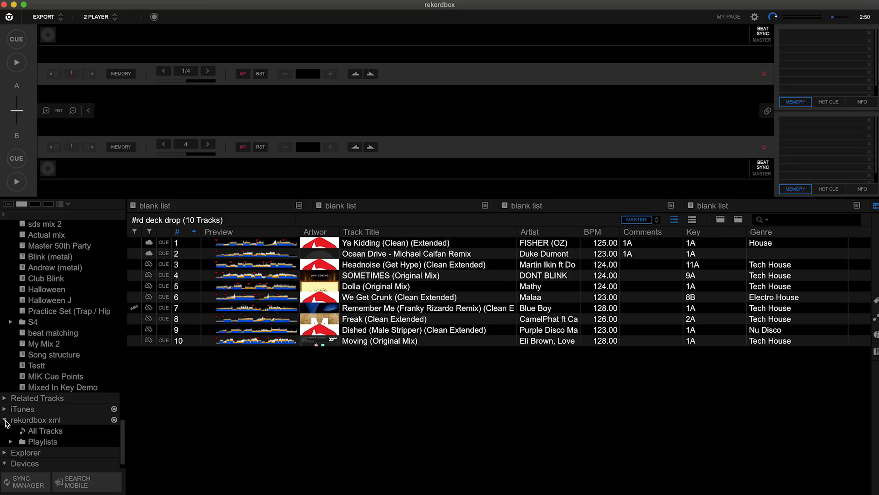
pyautogui.click(11, 443)
pyautogui.scroll(-15, 92, 363)
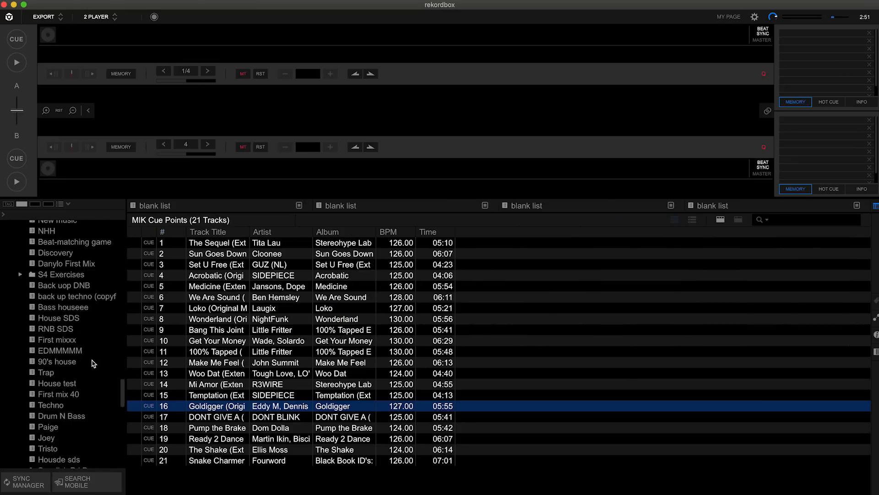
pyautogui.scroll(-7, 92, 363)
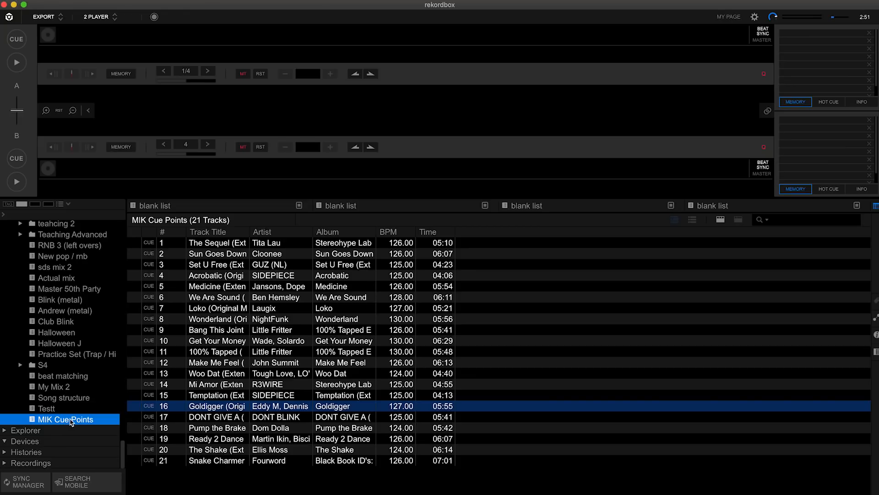
# Import the MIK Cue Points playlist from the rekordbox xml library, replacing any existing list of the same name
pyautogui.rightClick(97, 423)
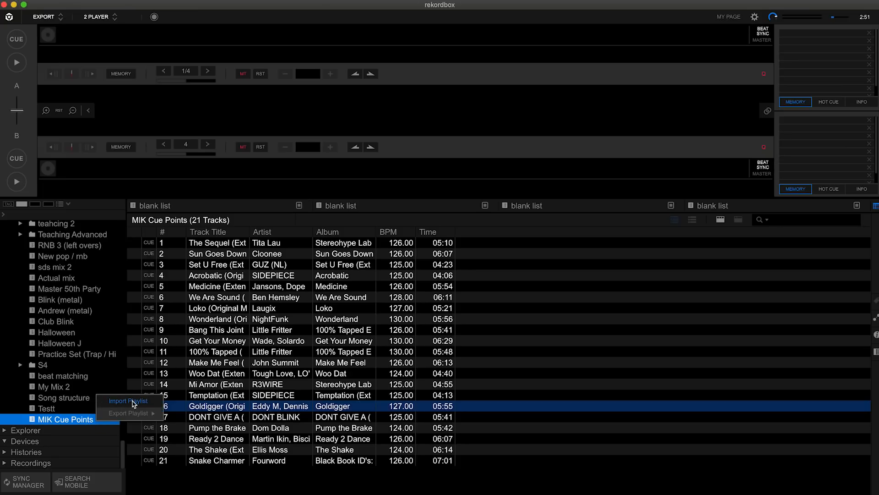
pyautogui.click(79, 409)
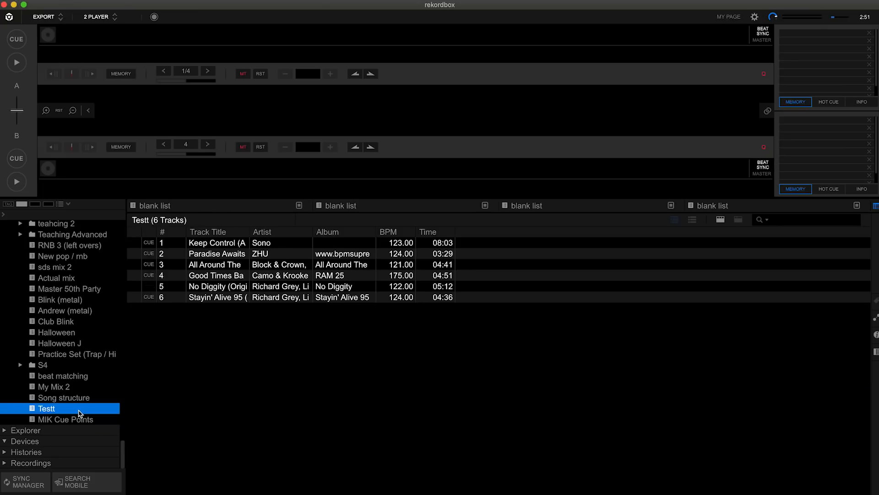
pyautogui.click(78, 424)
pyautogui.rightClick(78, 424)
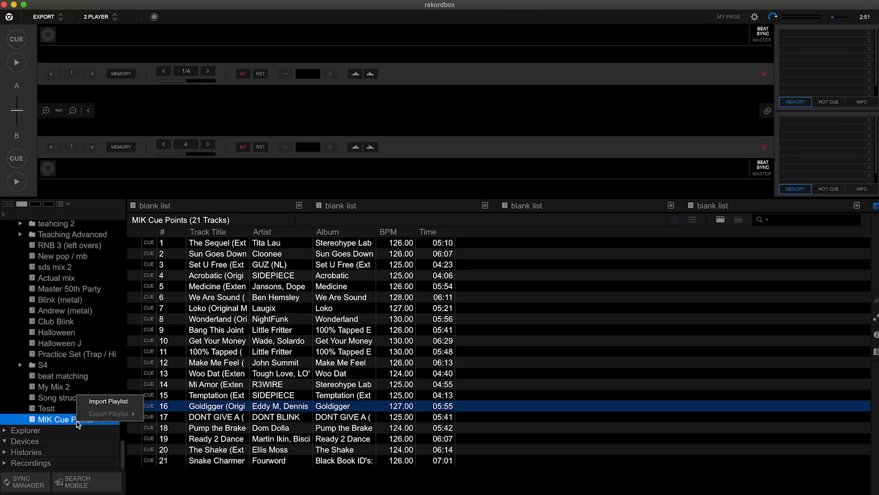
pyautogui.click(106, 401)
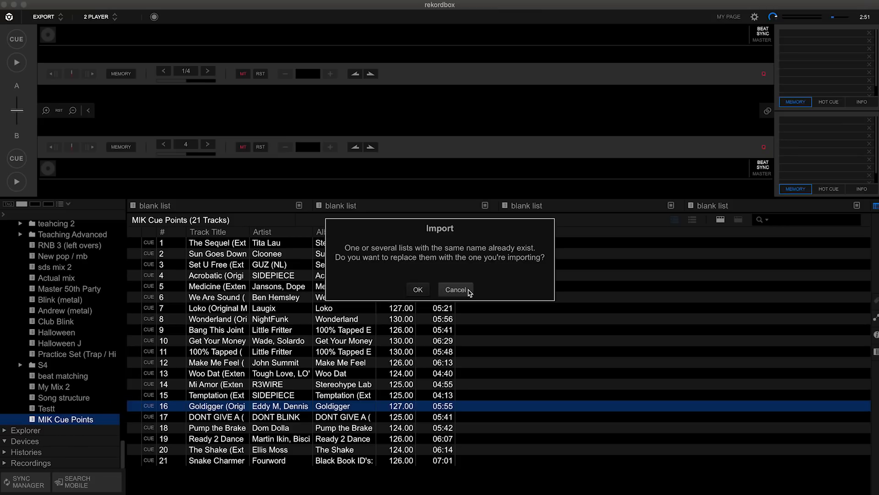
pyautogui.click(417, 290)
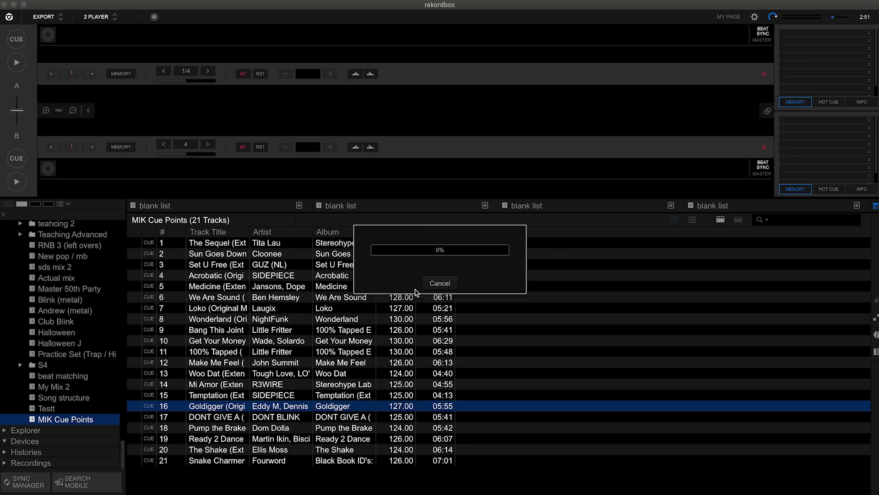
# Import all MIK Cue Points tracks to the collection, loading the library's tag information for existing tracks without being asked again
pyautogui.click(280, 330)
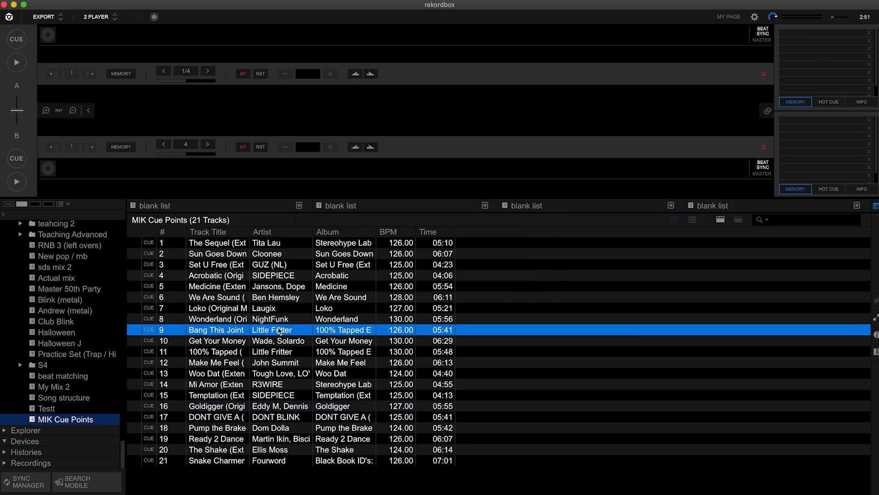
pyautogui.press('super+a')
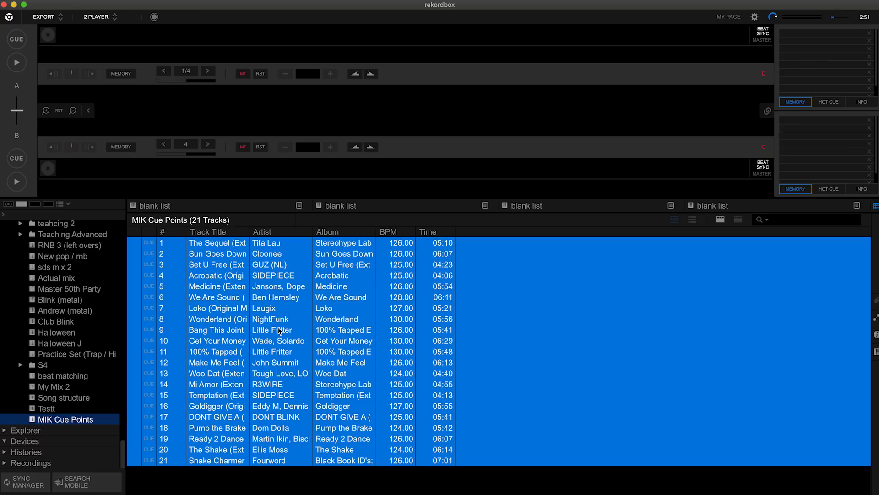
pyautogui.rightClick(280, 331)
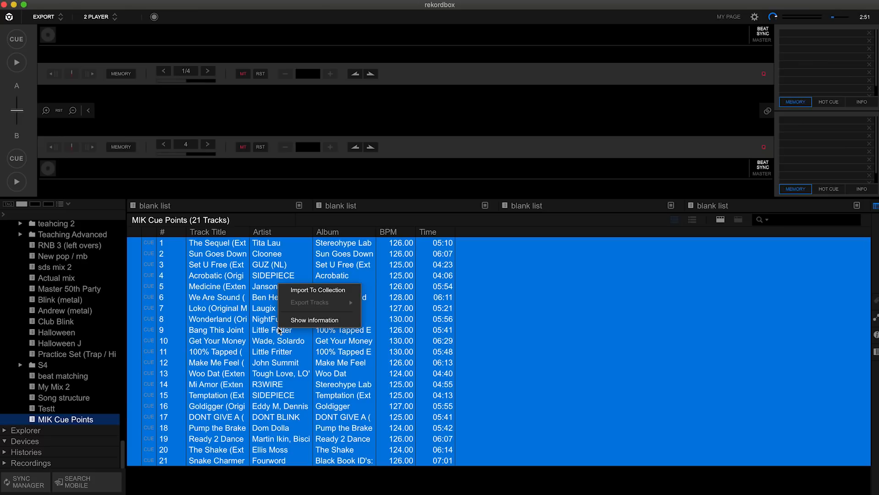
pyautogui.click(316, 291)
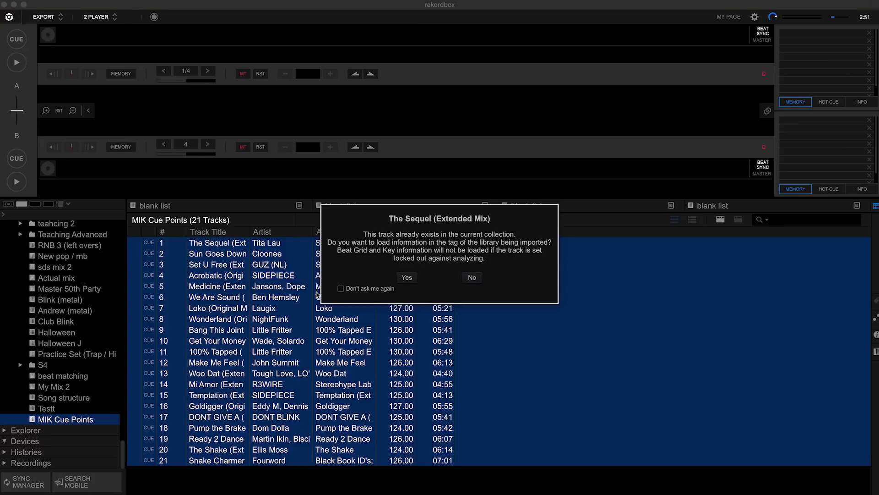
pyautogui.click(341, 289)
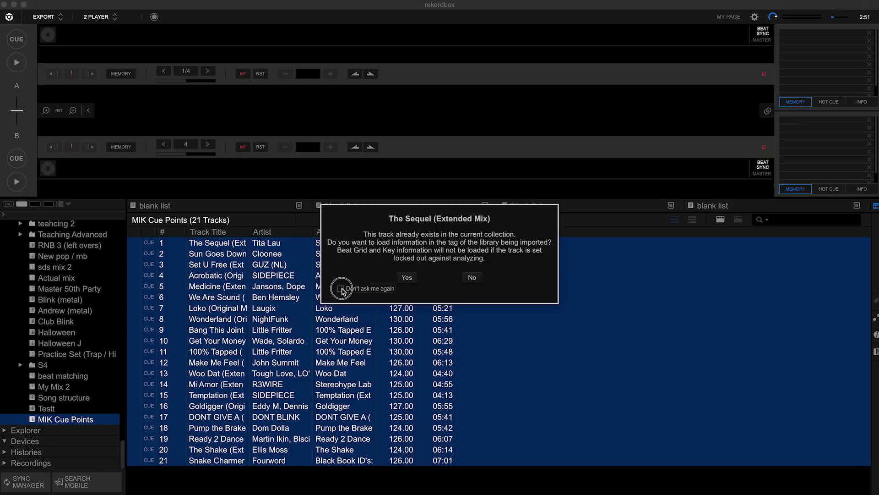
pyautogui.click(407, 278)
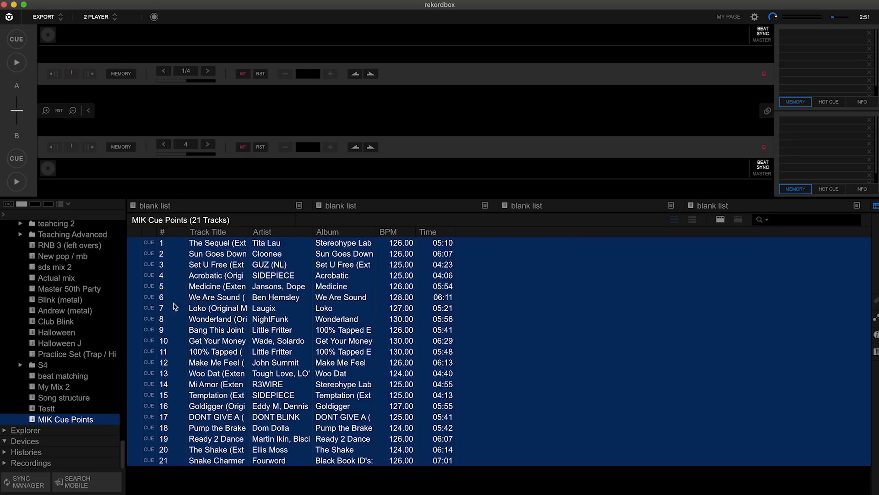
# Open the MIK10 playlist to examine its tracks' cue points and keys
pyautogui.scroll(10, 98, 304)
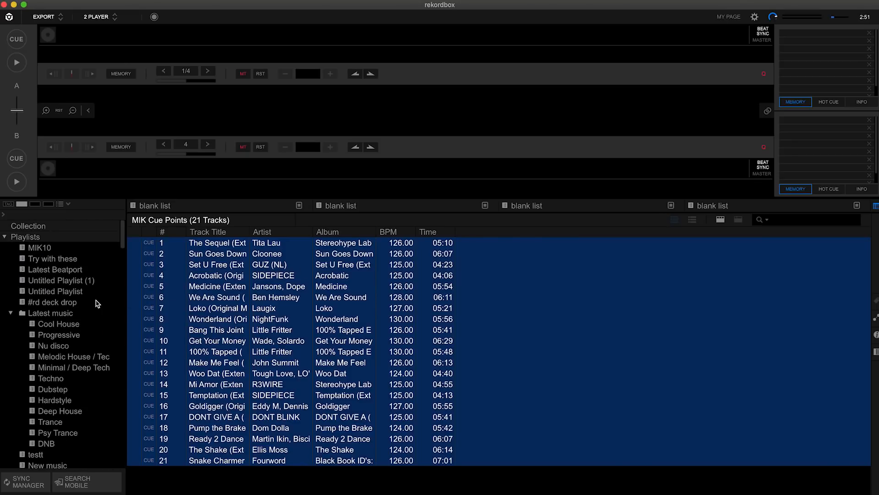
pyautogui.click(60, 248)
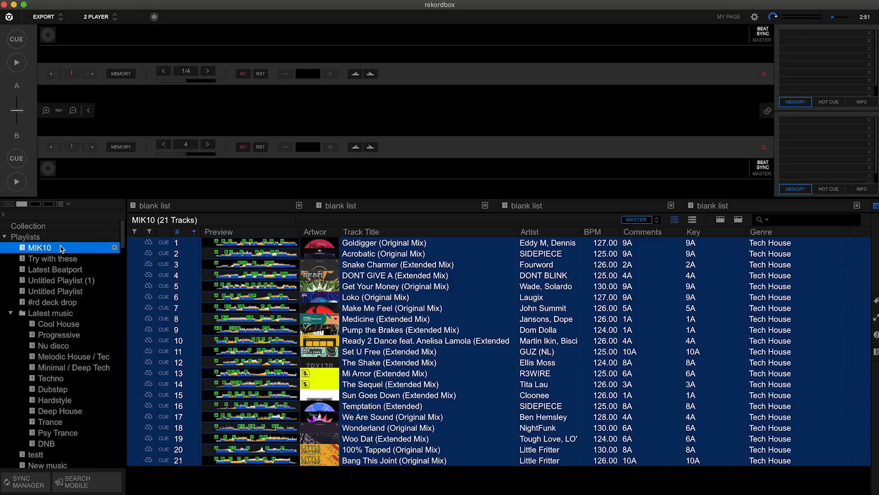